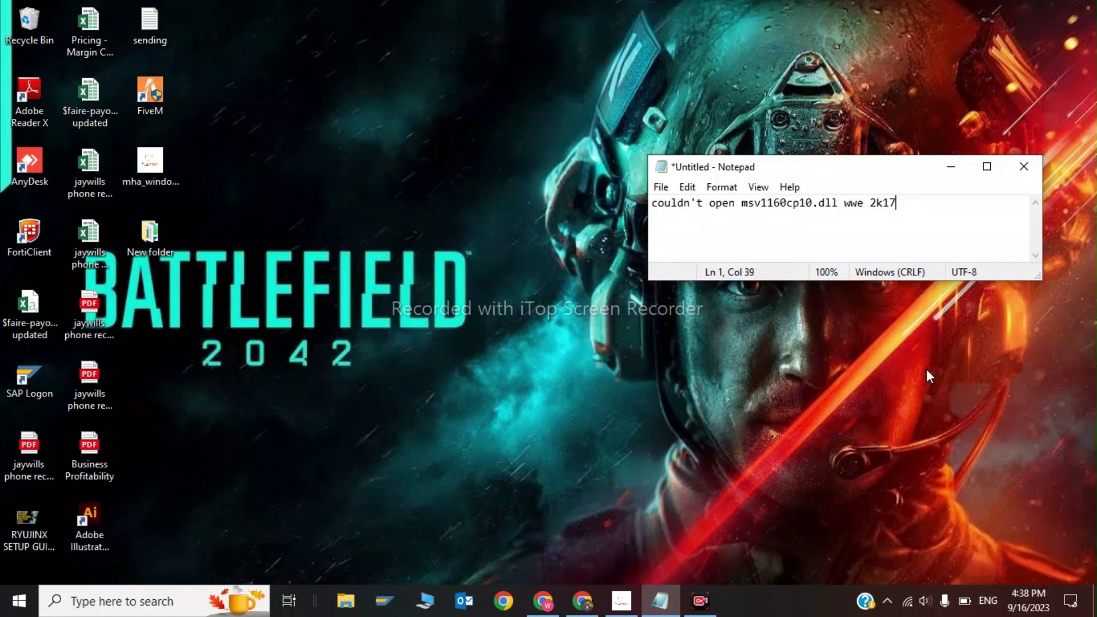
Minimize the Notepad note about the 'couldn't open msv1160cp10.dll wwe 2k17' error
{"action": "left_click", "coordinate": [946, 170]}
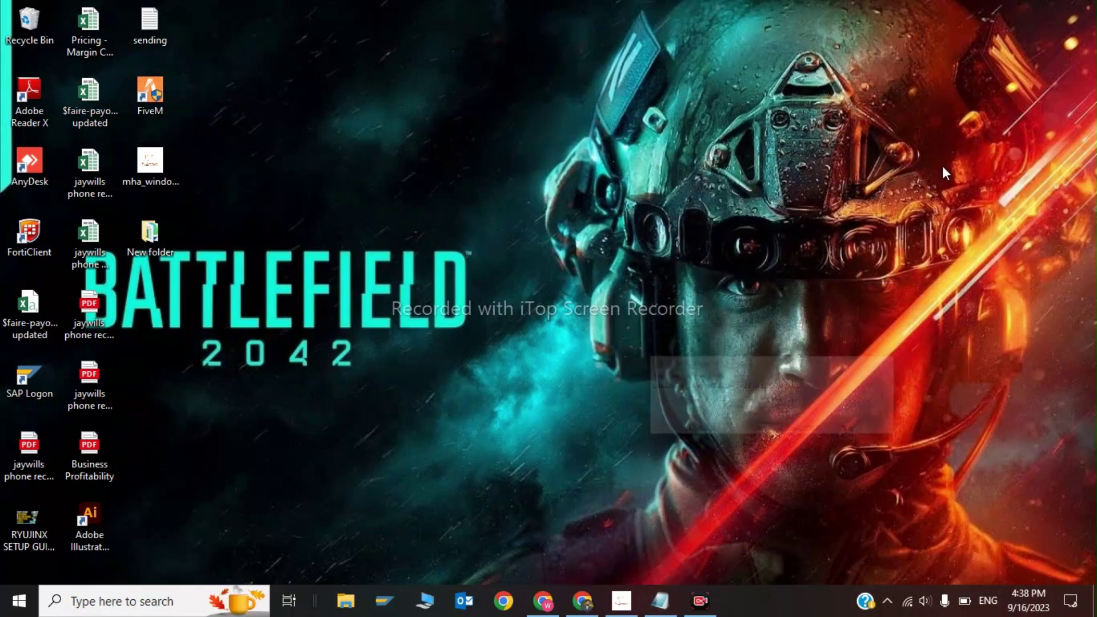
Download vc_redist.x64.exe from the Visual C++ Redistributable for Visual Studio 2015 page
{"action": "left_click", "coordinate": [543, 602]}
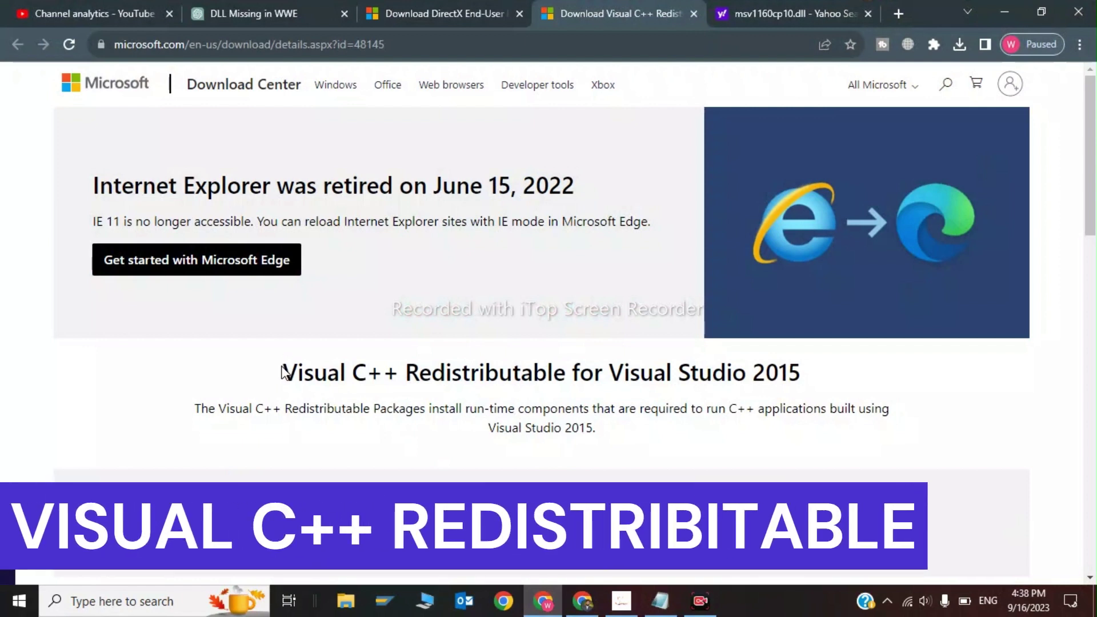
{"action": "left_click_drag", "start_coordinate": [284, 373], "coordinate": [374, 372]}
{"action": "left_click", "coordinate": [367, 372]}
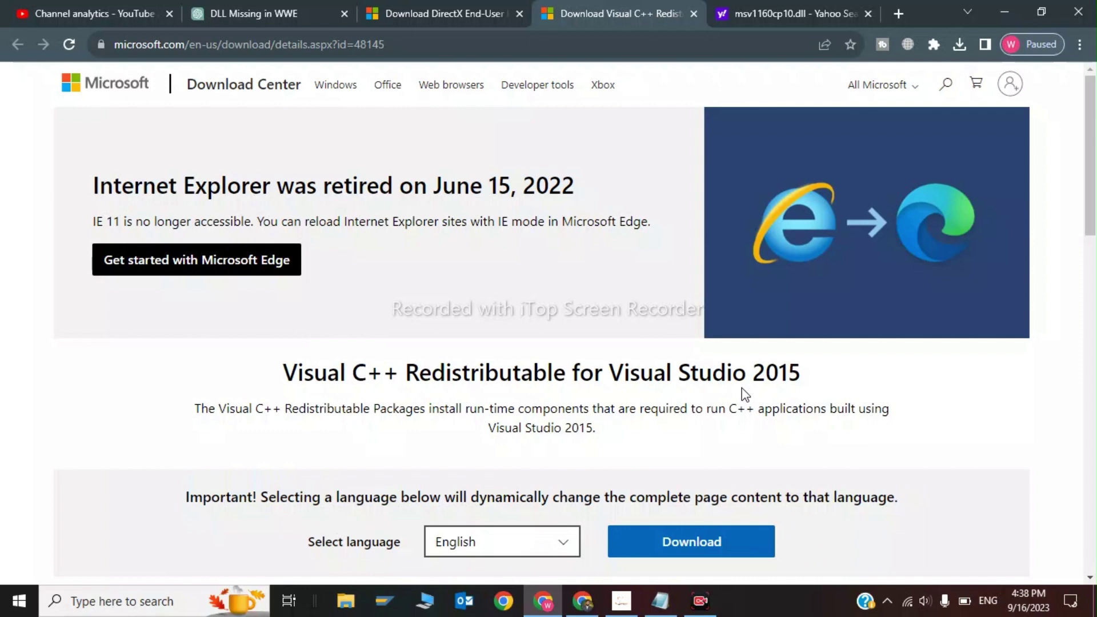
{"action": "scroll", "coordinate": [858, 300], "scroll_direction": "down", "scroll_amount": 3}
{"action": "scroll", "coordinate": [678, 416], "scroll_direction": "up", "scroll_amount": 1}
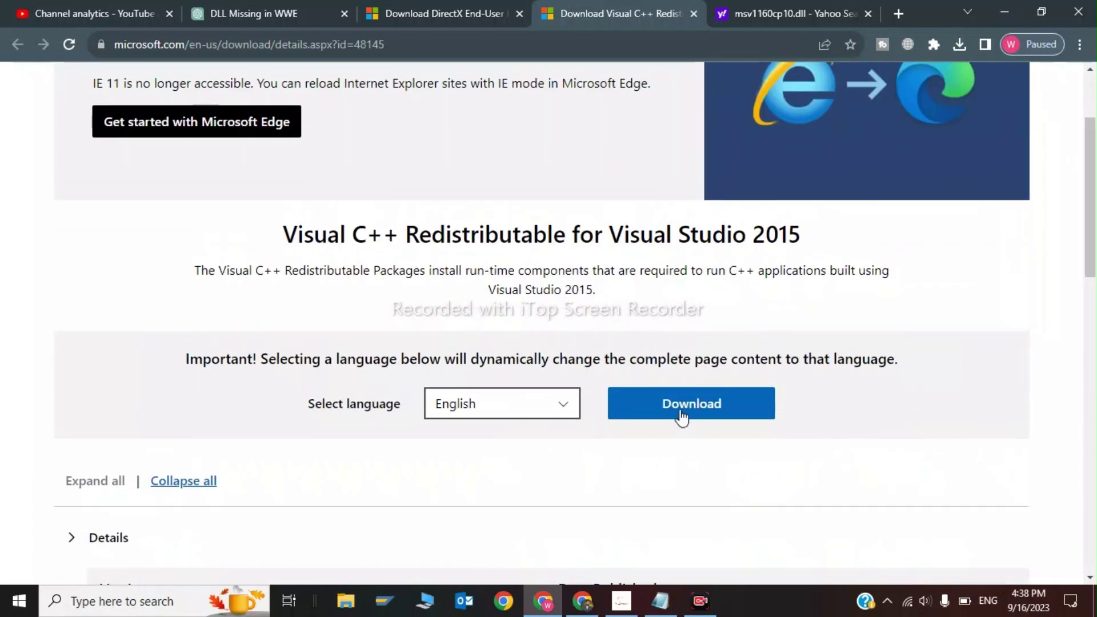
{"action": "left_click", "coordinate": [662, 411]}
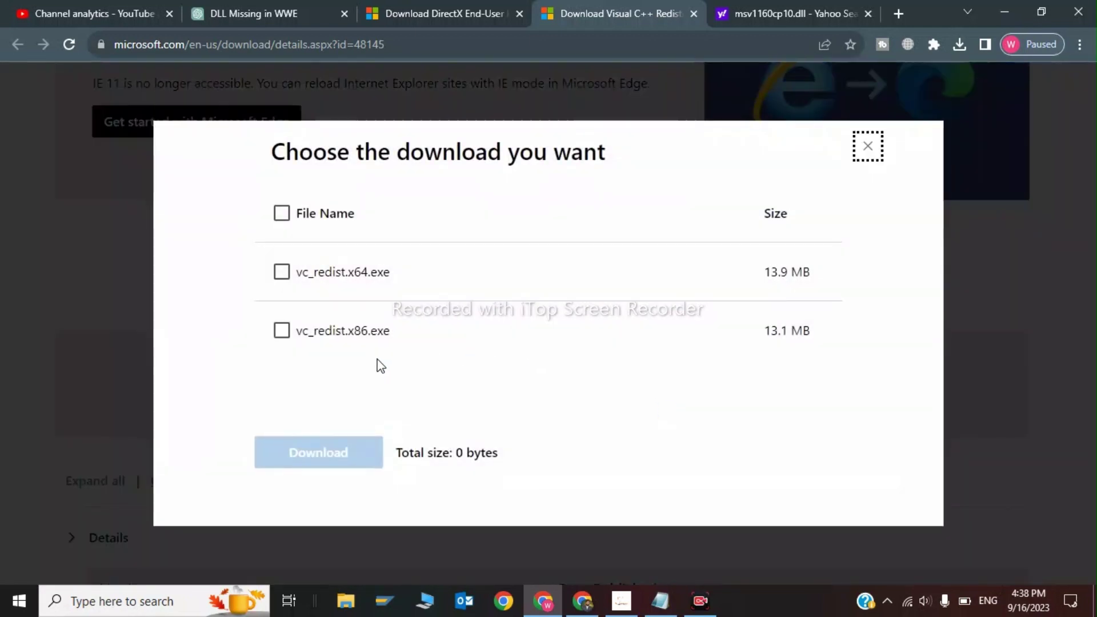
{"action": "left_click", "coordinate": [282, 272]}
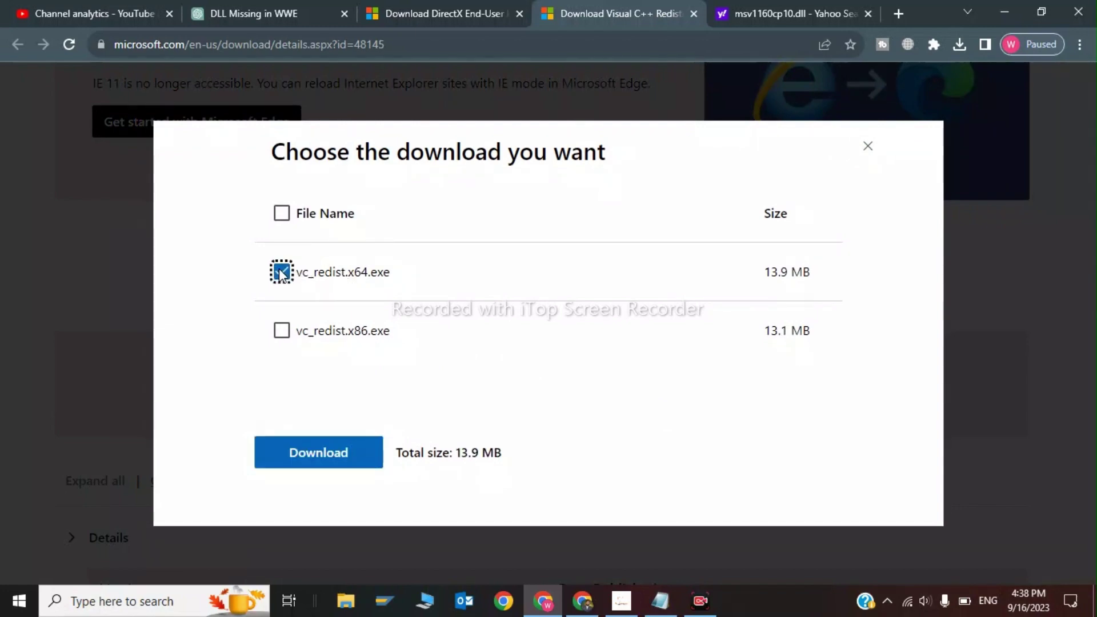
{"action": "left_click", "coordinate": [335, 465]}
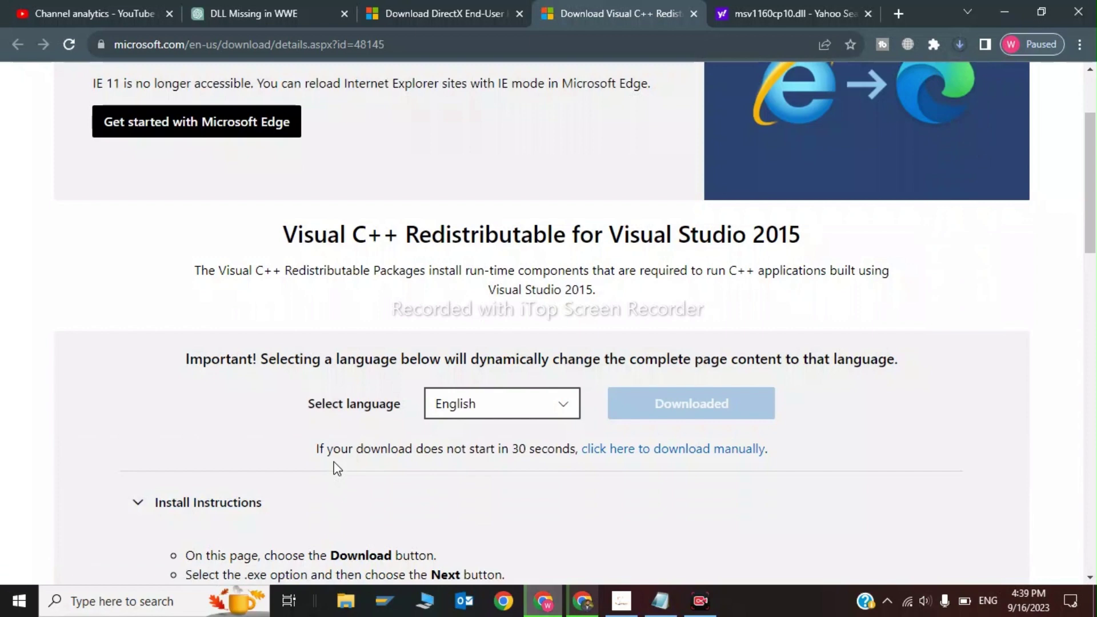
Switch the DirectX End-User Runtime page to French, then bring up the msv1160cp10.dll search results
{"action": "left_click", "coordinate": [454, 13]}
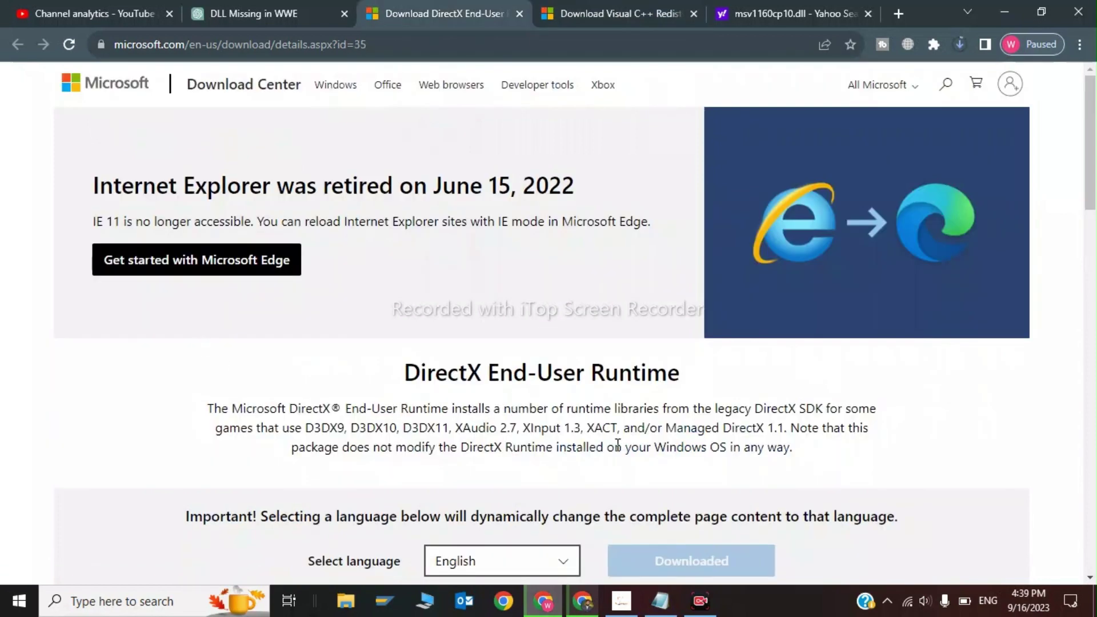
{"action": "left_click_drag", "start_coordinate": [407, 373], "coordinate": [565, 372]}
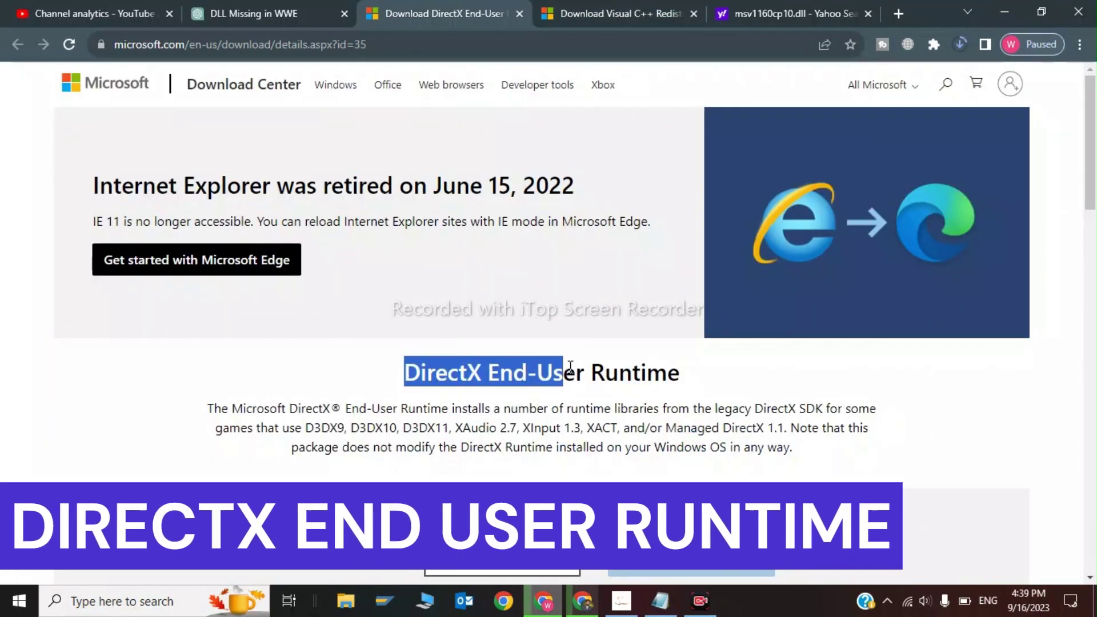
{"action": "left_click", "coordinate": [571, 368]}
{"action": "scroll", "coordinate": [717, 214], "scroll_direction": "down", "scroll_amount": 4}
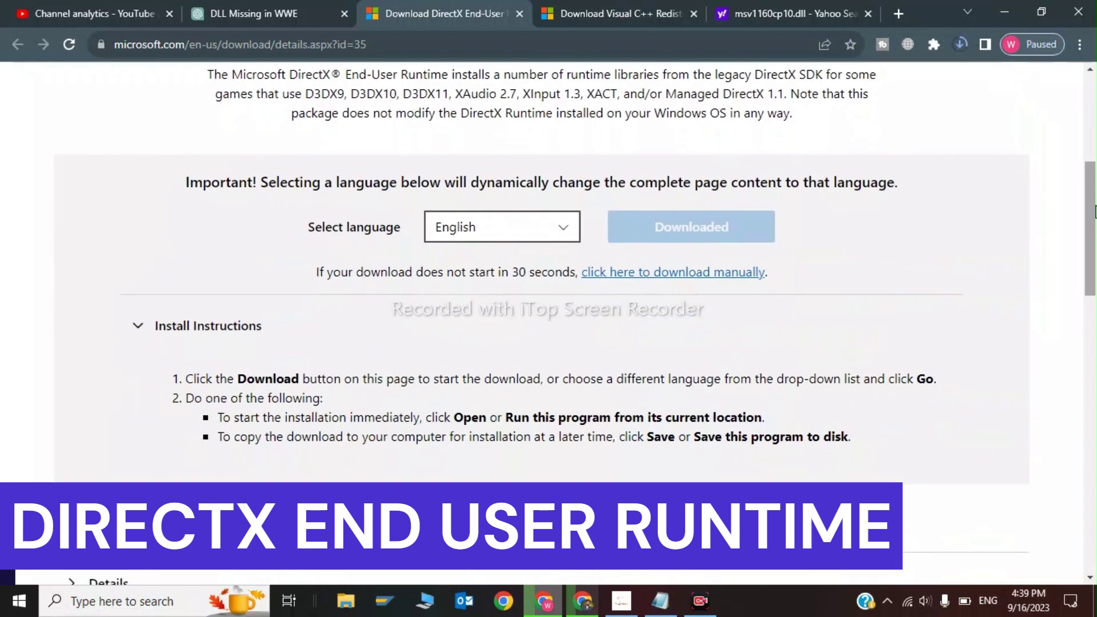
{"action": "left_click", "coordinate": [516, 228]}
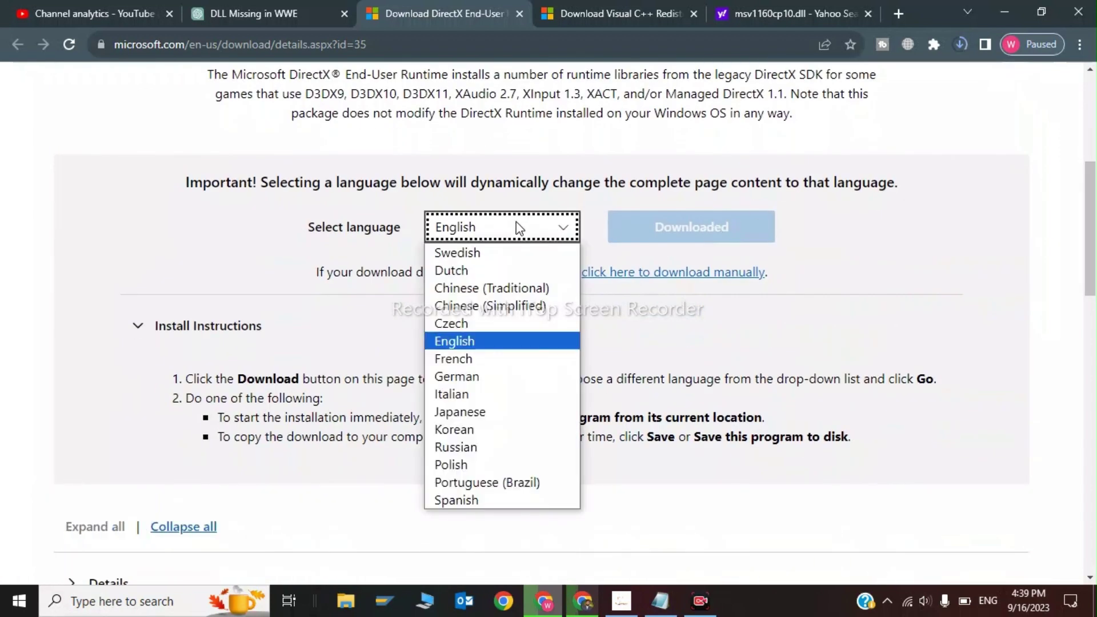
{"action": "left_click", "coordinate": [477, 359]}
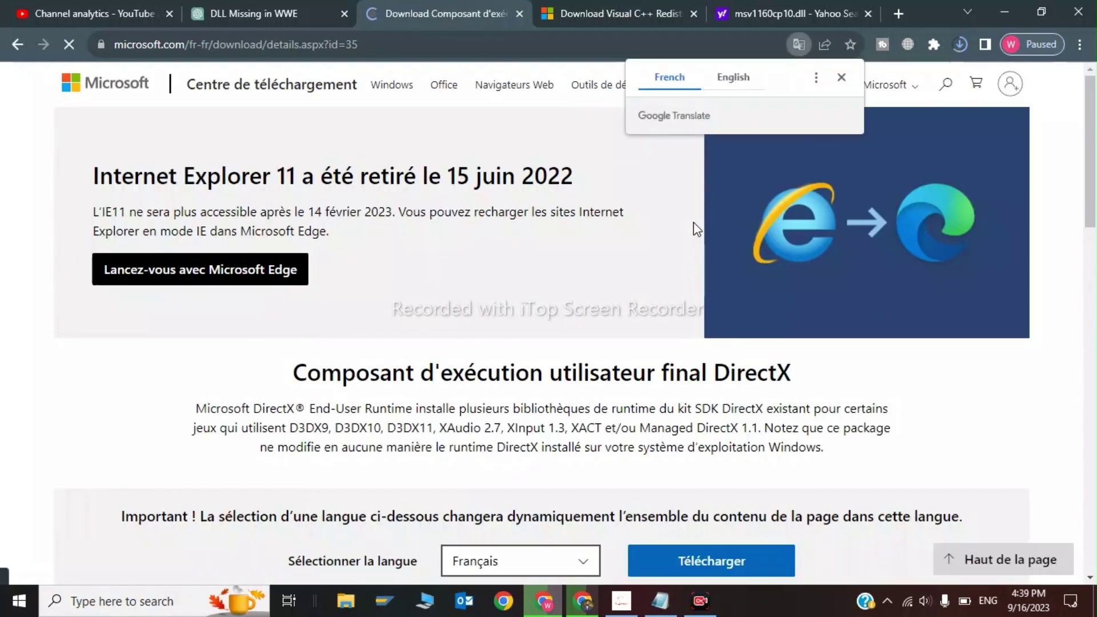
{"action": "left_click", "coordinate": [762, 13]}
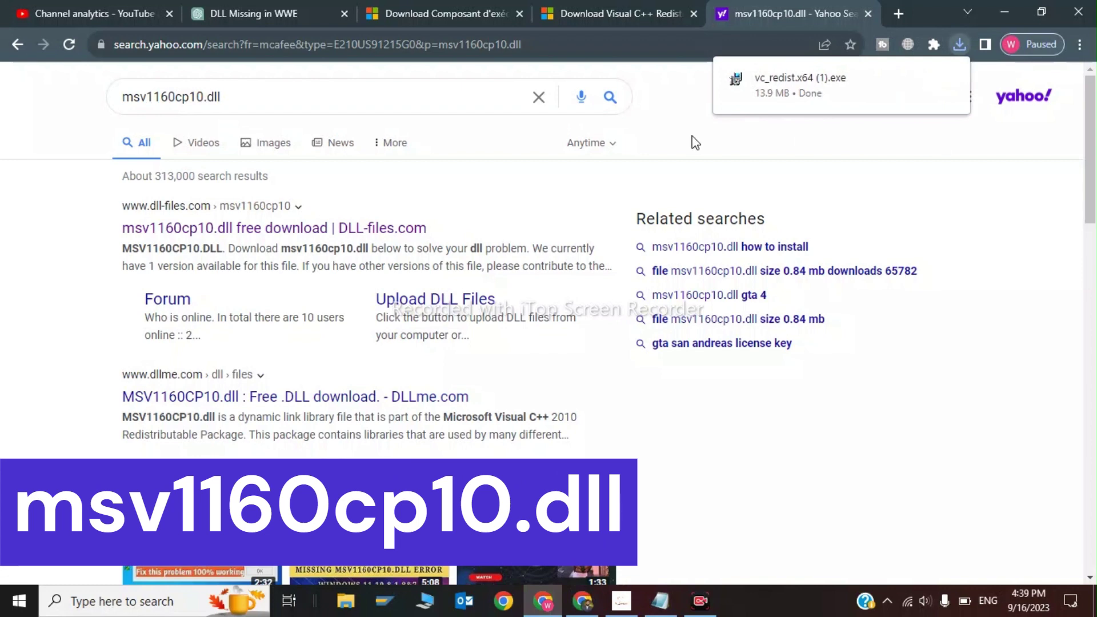
Download the msv1160cp10.dll zip from DLL-files.com and check Chrome's finished downloads
{"action": "left_click", "coordinate": [267, 228]}
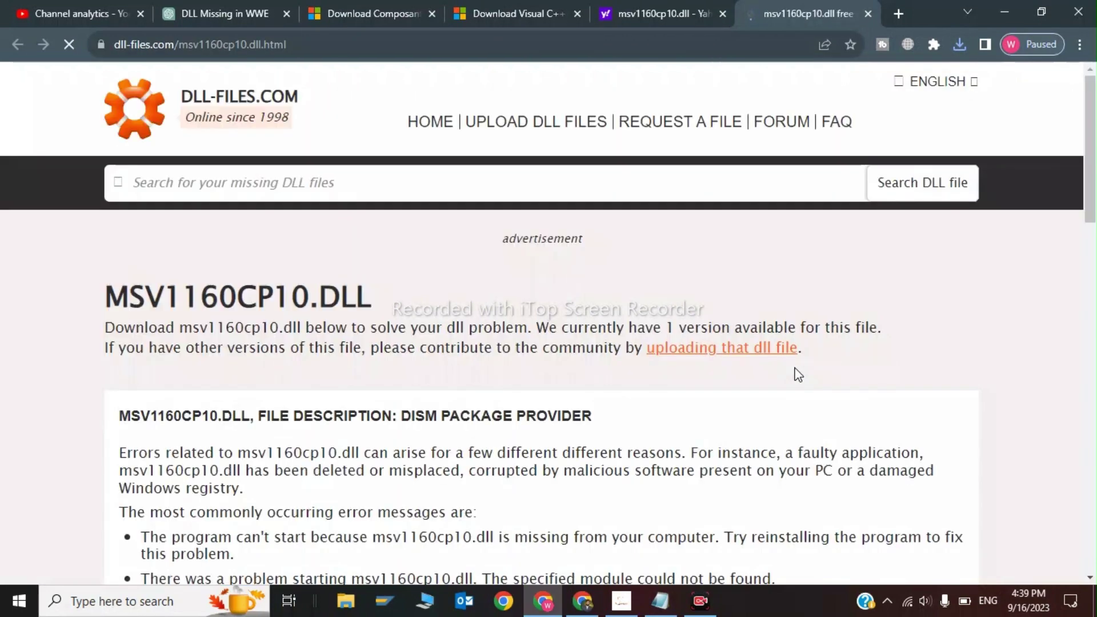
{"action": "scroll", "coordinate": [1096, 134], "scroll_direction": "down", "scroll_amount": 7}
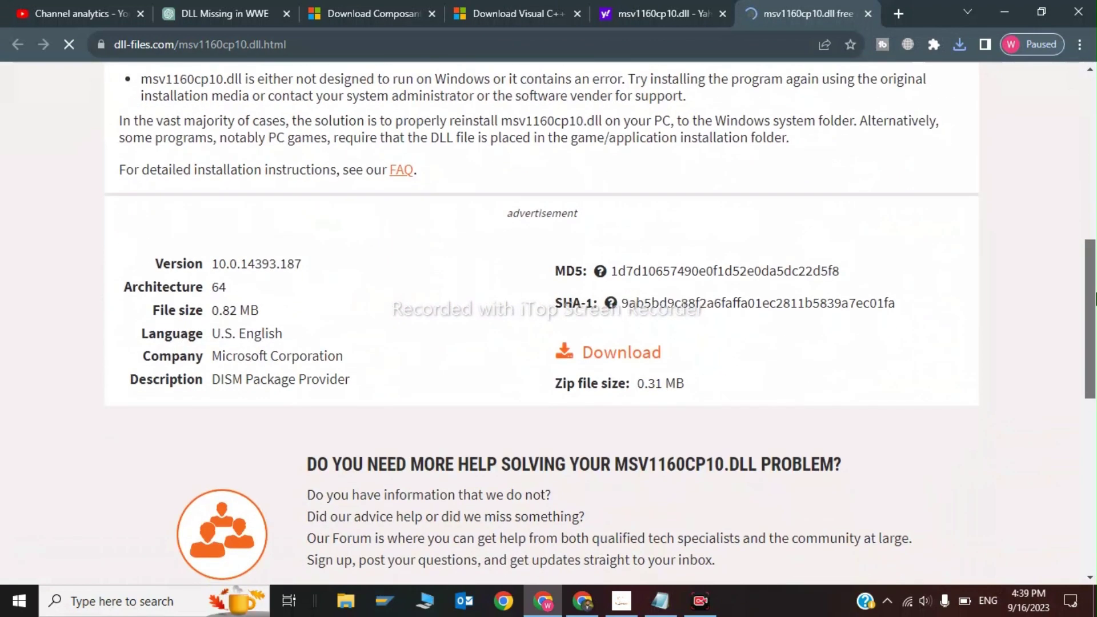
{"action": "left_click", "coordinate": [657, 357]}
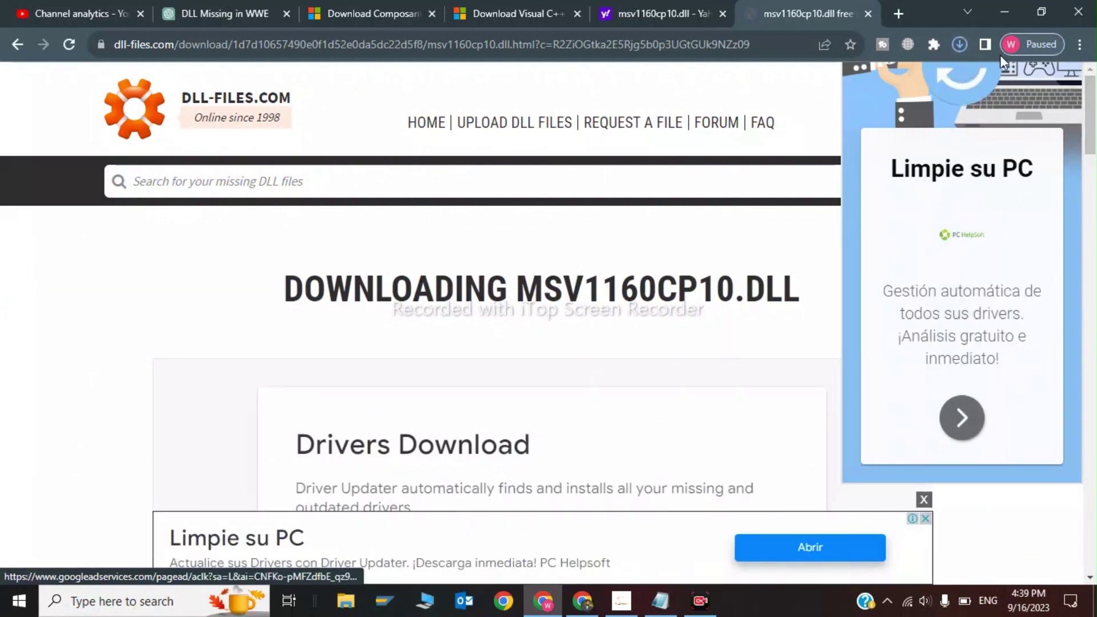
{"action": "left_click", "coordinate": [960, 45]}
{"action": "mouse_move", "coordinate": [814, 85]}
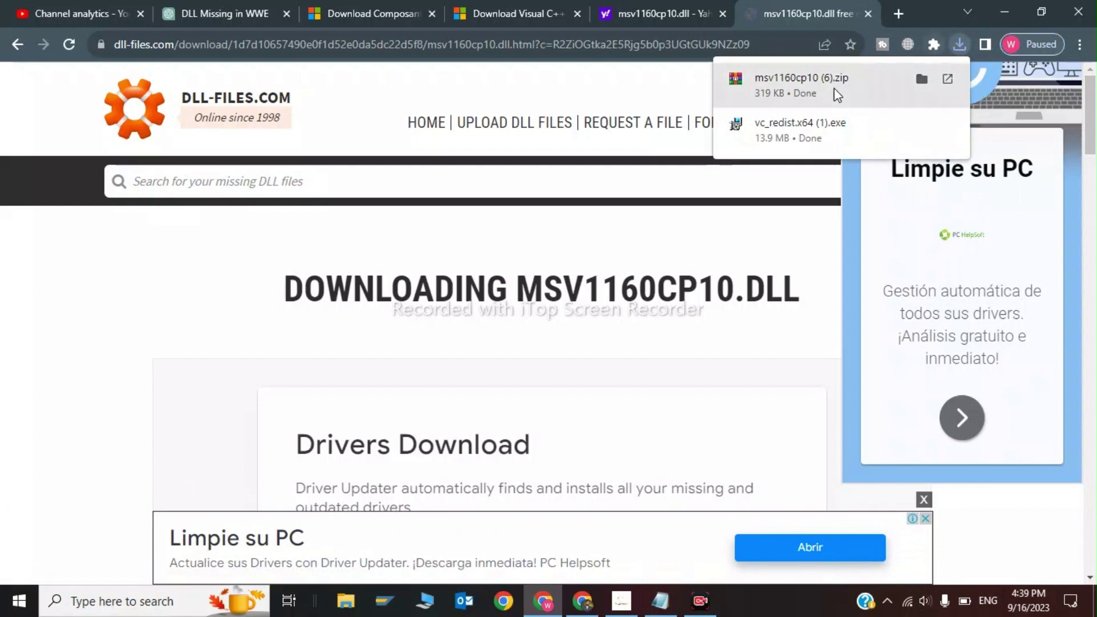
Extract msv1160cp10 (6).zip into the Downloads folder with WinRAR and close the archive
{"action": "left_click", "coordinate": [819, 91]}
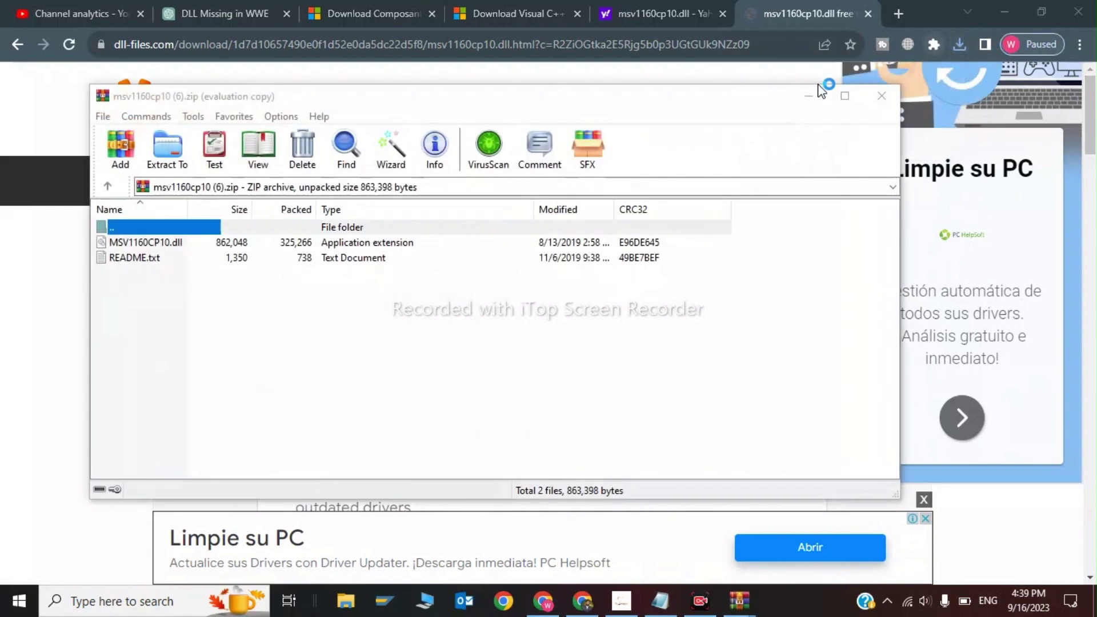
{"action": "left_click", "coordinate": [849, 46]}
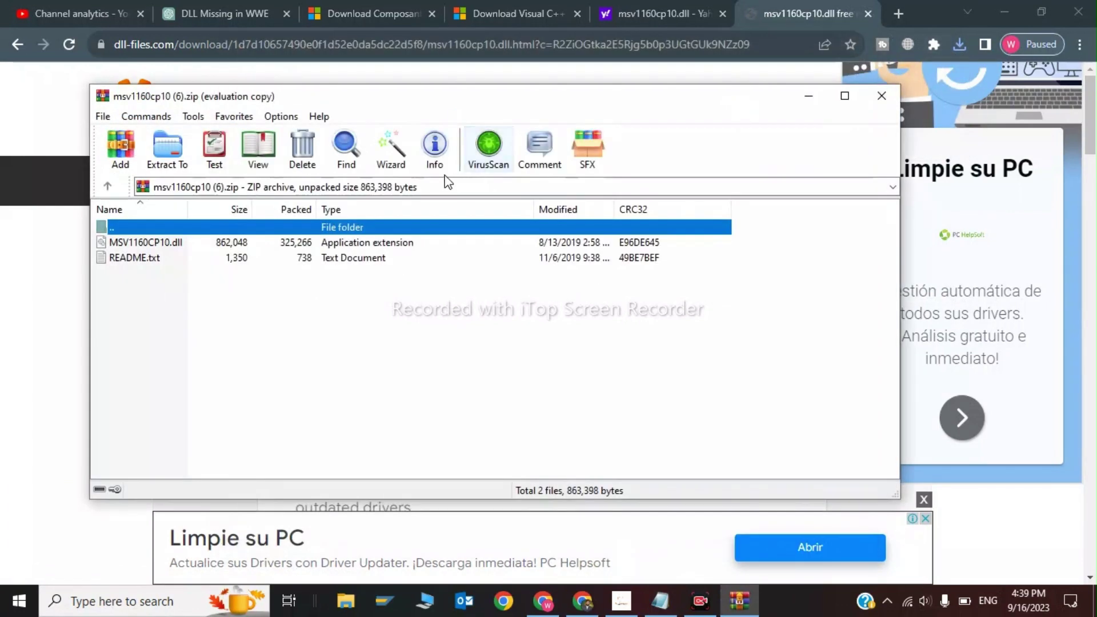
{"action": "left_click", "coordinate": [172, 150]}
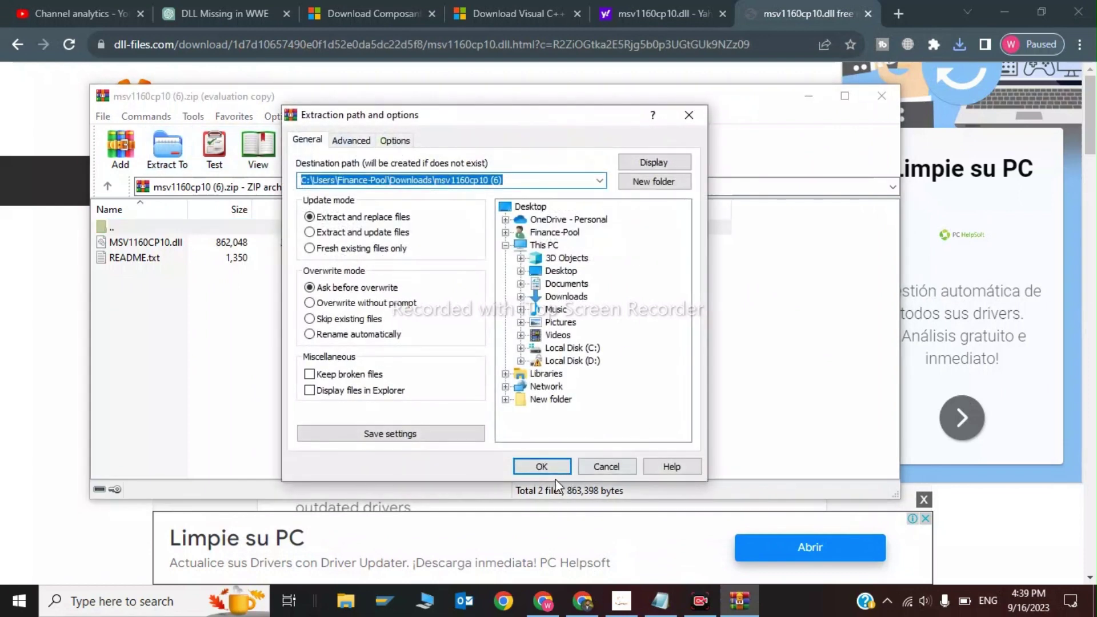
{"action": "left_click", "coordinate": [541, 466]}
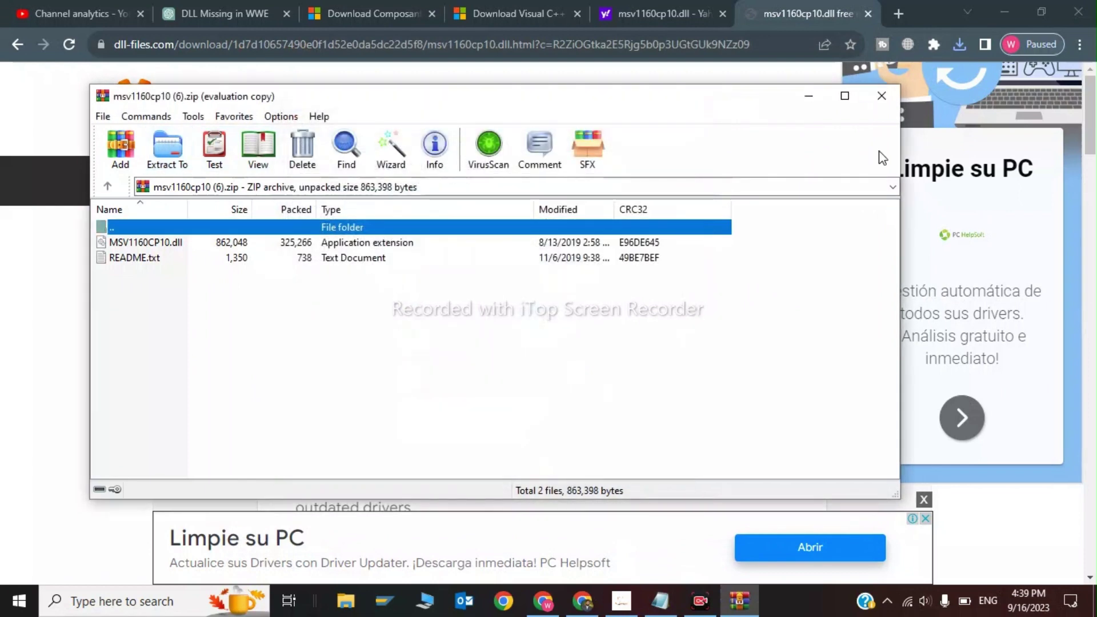
{"action": "left_click", "coordinate": [883, 88]}
{"action": "left_click", "coordinate": [345, 601]}
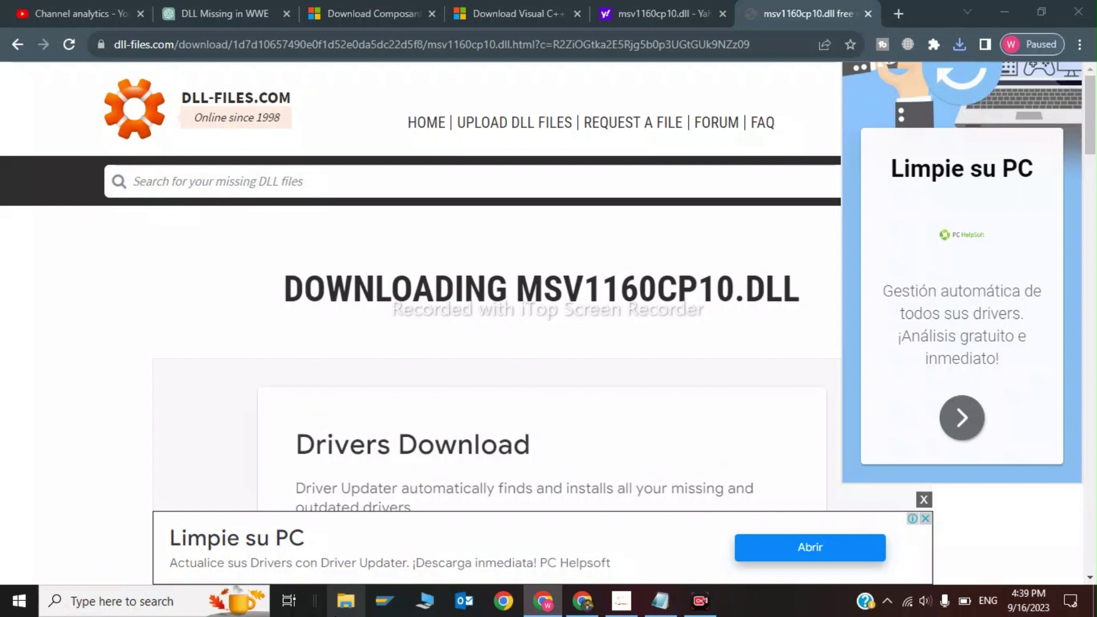
Copy MSV1160CP10.dll from Downloads\msv1160cp10 (6), then go to This PC
{"action": "left_click", "coordinate": [93, 210]}
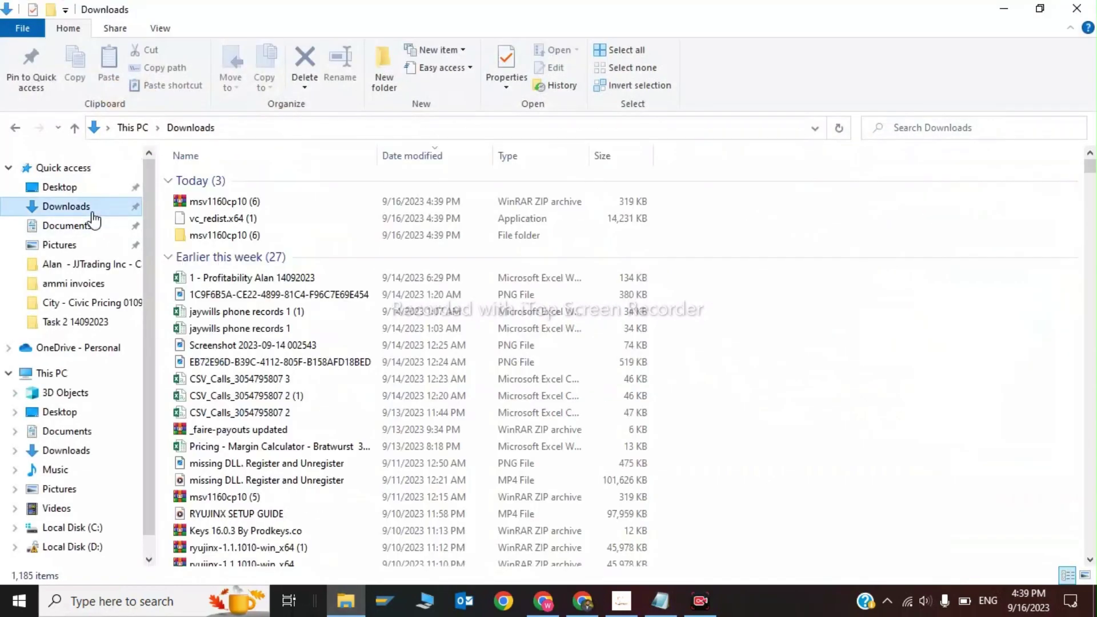
{"action": "double_click", "coordinate": [266, 232]}
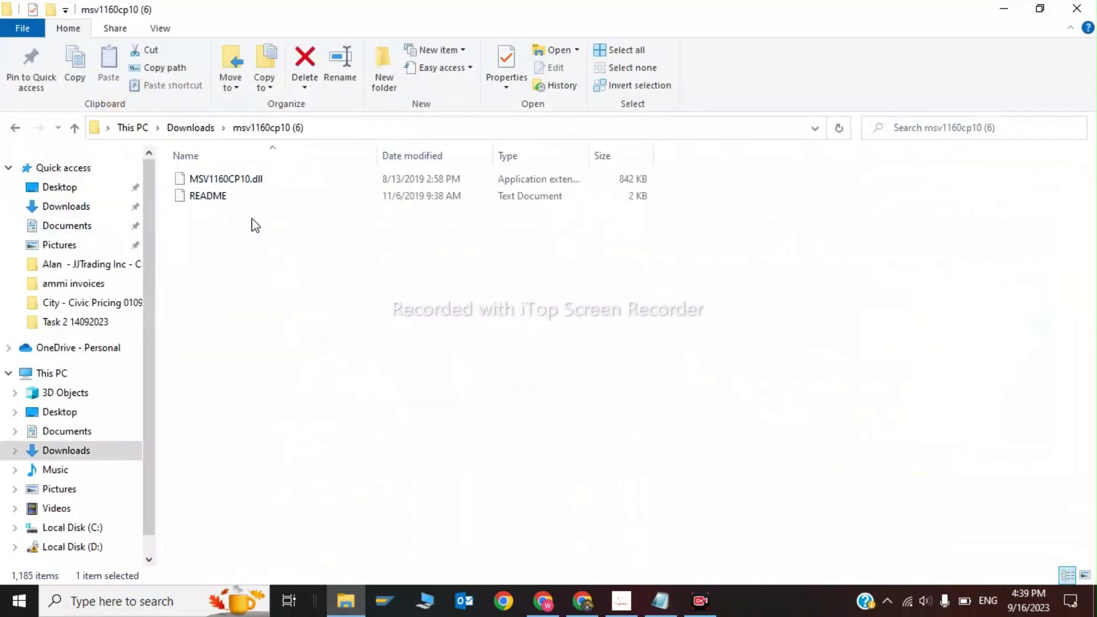
{"action": "left_click", "coordinate": [245, 180]}
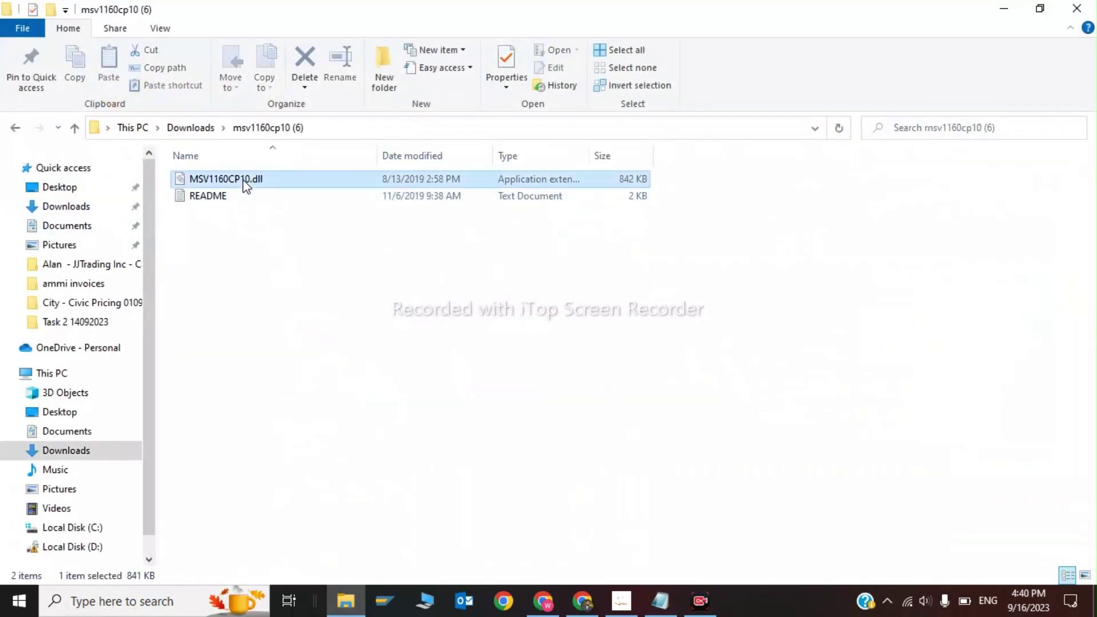
{"action": "right_click", "coordinate": [334, 183]}
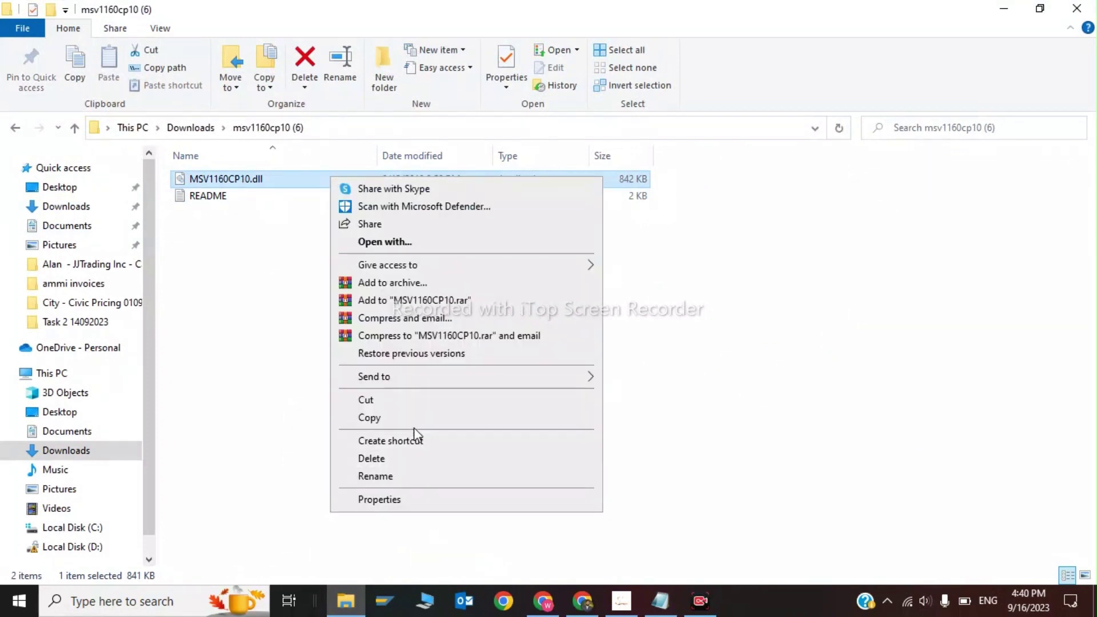
{"action": "left_click", "coordinate": [418, 423]}
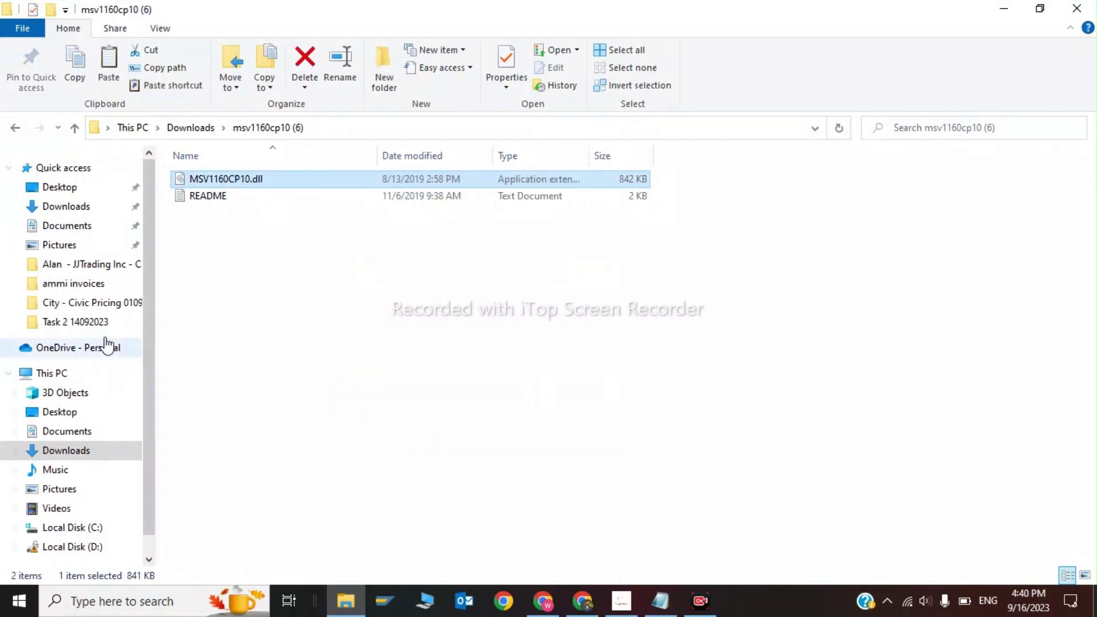
{"action": "left_click", "coordinate": [57, 374]}
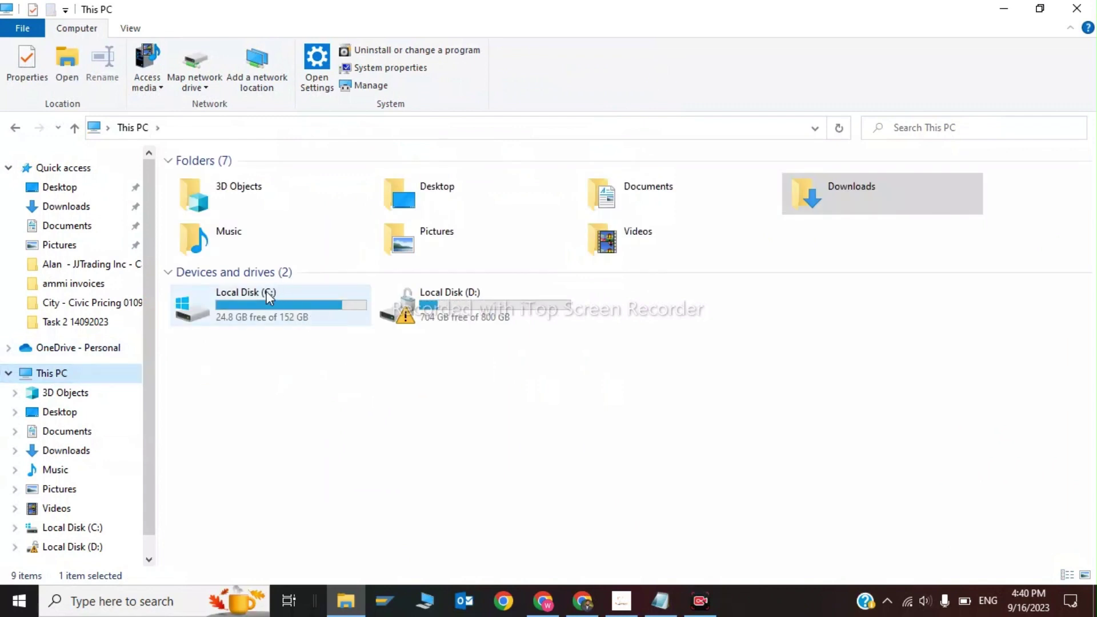
Go into the C:\Windows\System32 folder
{"action": "double_click", "coordinate": [268, 296]}
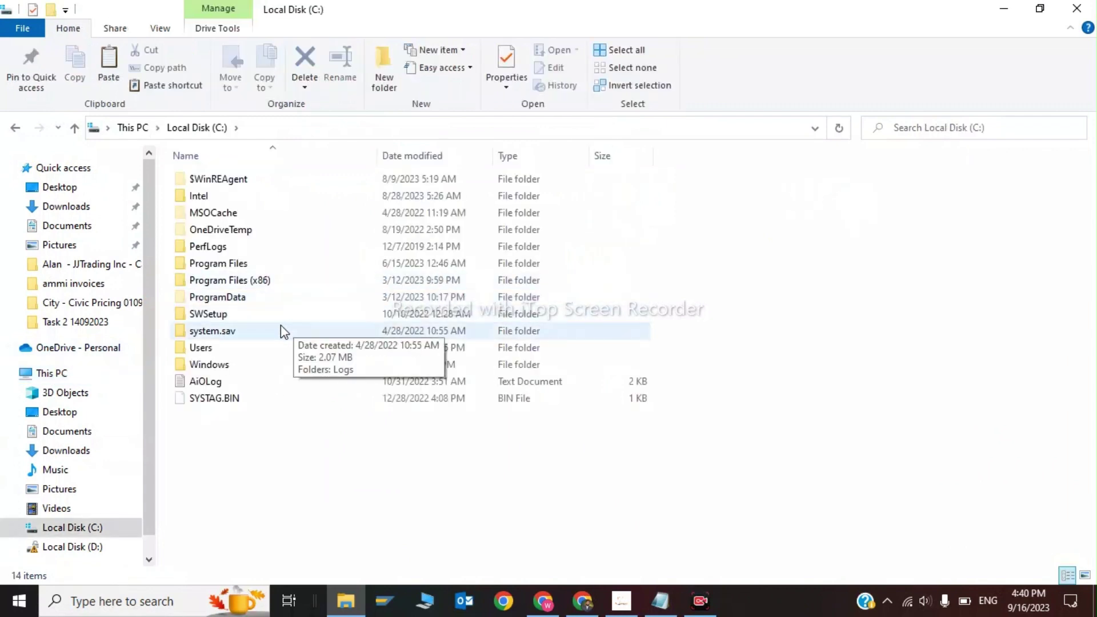
{"action": "double_click", "coordinate": [214, 367]}
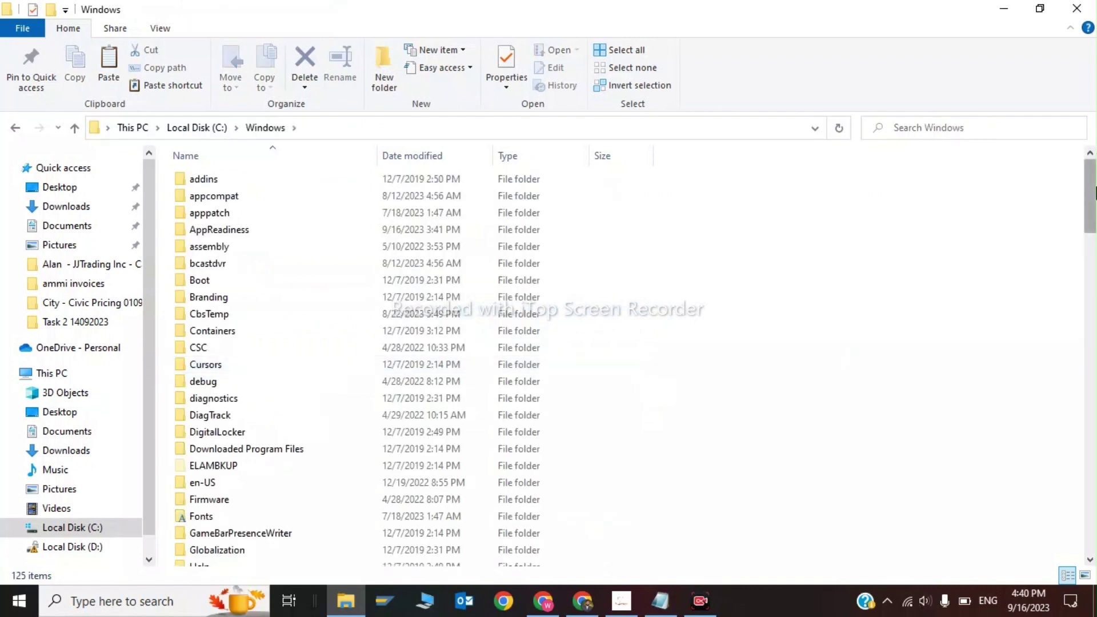
{"action": "left_click_drag", "start_coordinate": [1094, 192], "coordinate": [1094, 388]}
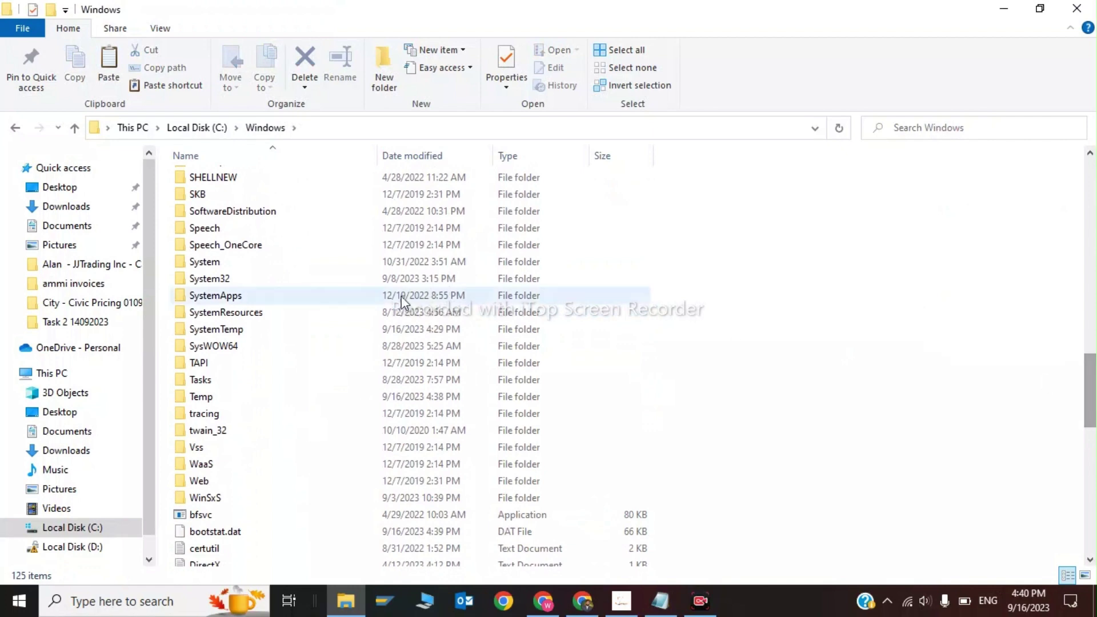
{"action": "left_click", "coordinate": [245, 279]}
{"action": "double_click", "coordinate": [246, 279]}
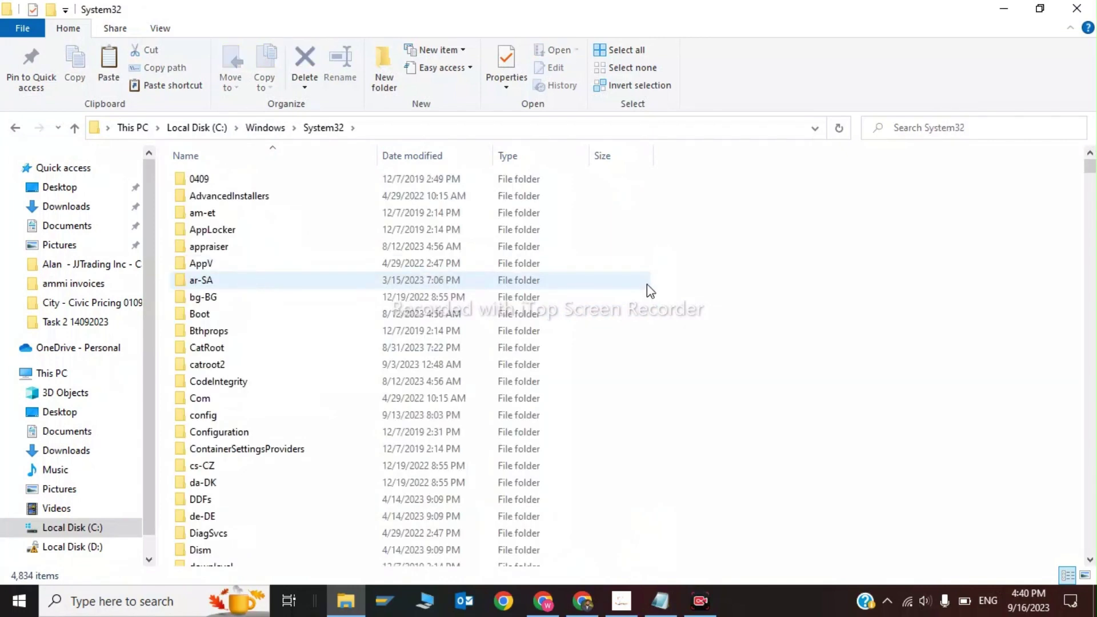
Paste MSV1160CP10.dll into System32, replacing the existing copy, and return to Windows
{"action": "right_click", "coordinate": [781, 297]}
{"action": "left_click", "coordinate": [901, 382]}
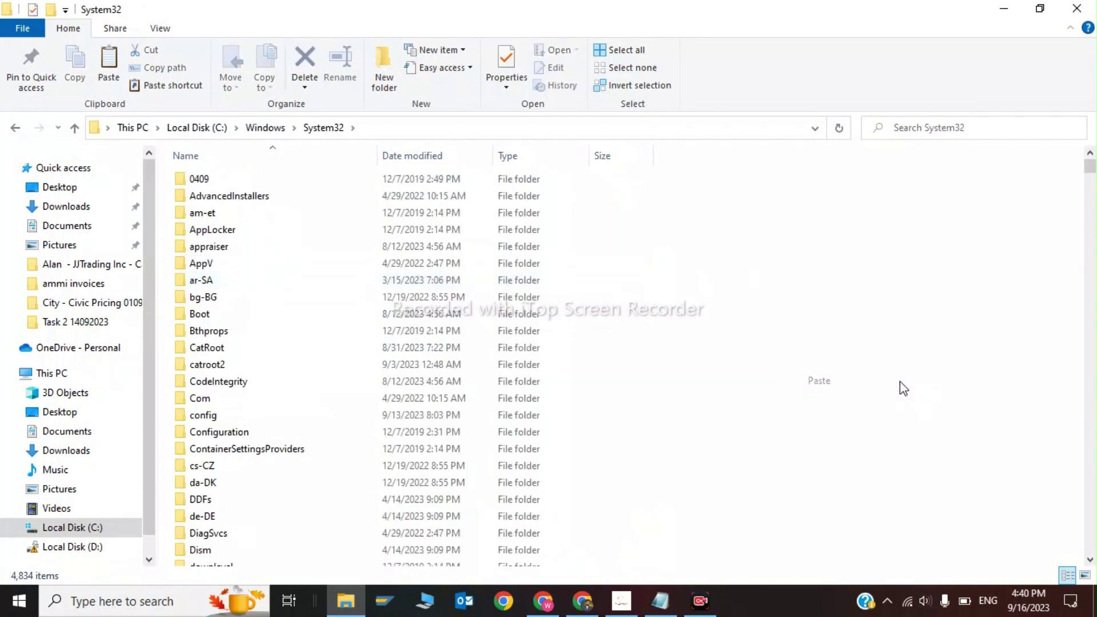
{"action": "left_click", "coordinate": [289, 191]}
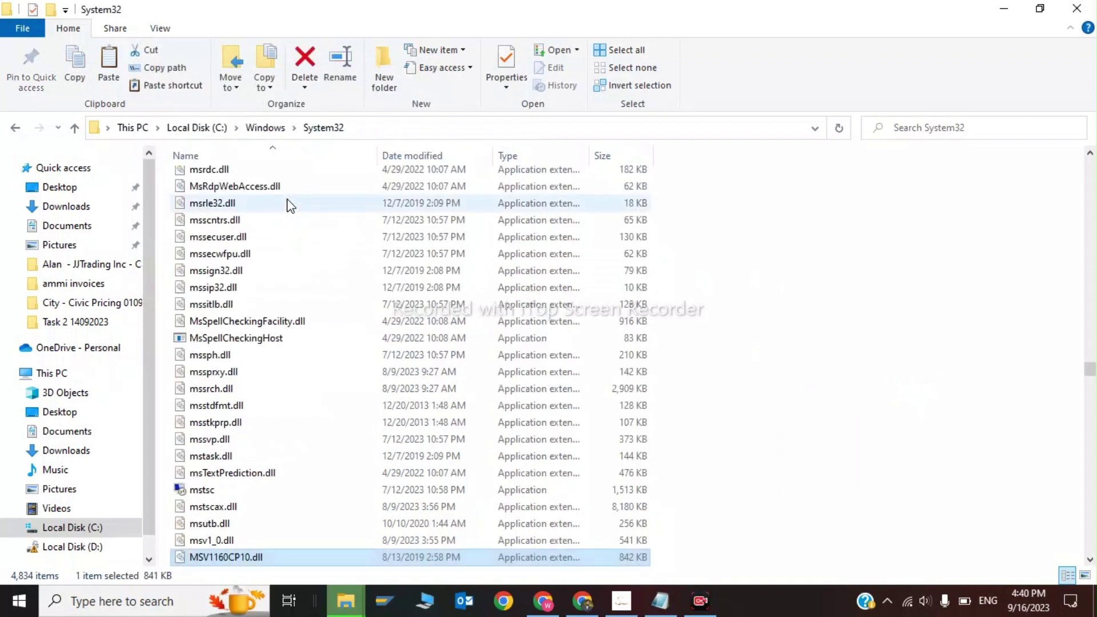
{"action": "left_click", "coordinate": [15, 129]}
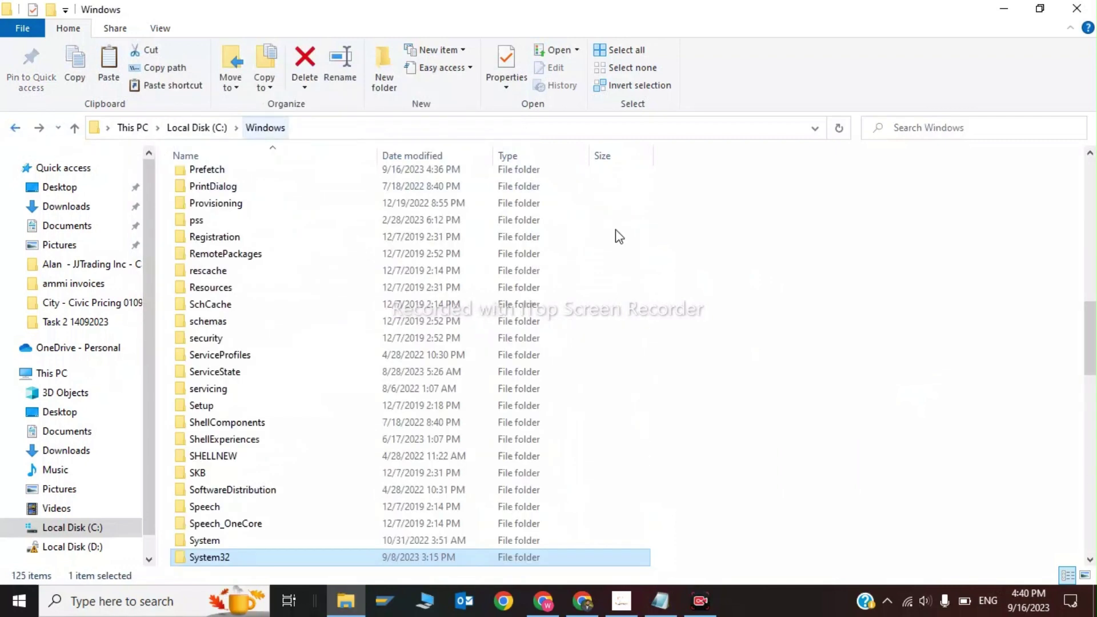
{"action": "scroll", "coordinate": [1093, 329], "scroll_direction": "down", "scroll_amount": 4}
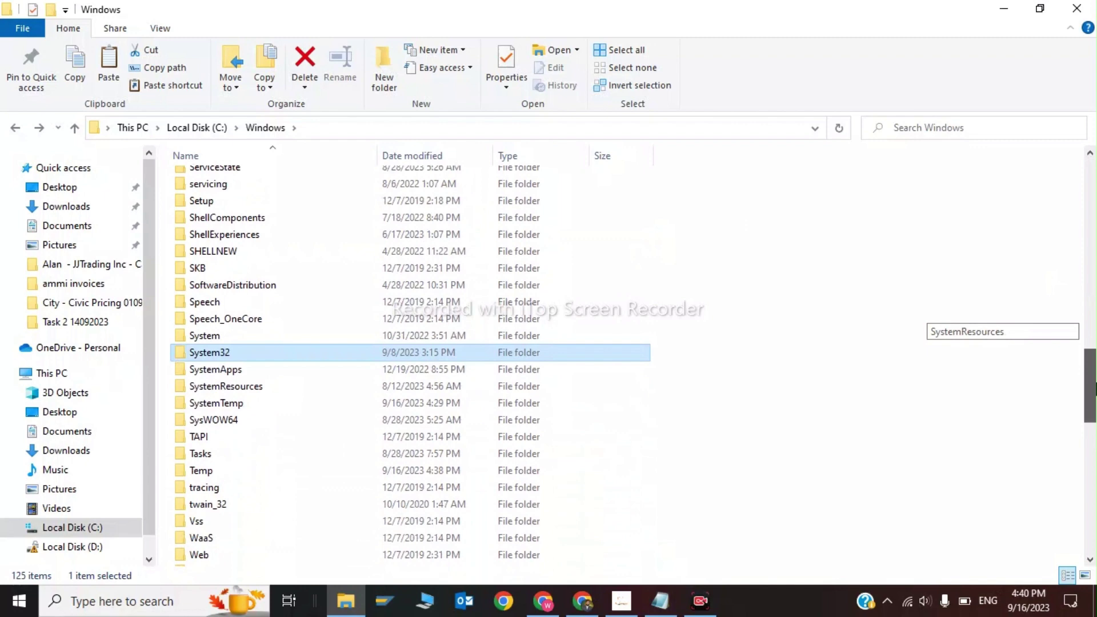
{"action": "scroll", "coordinate": [1093, 330], "scroll_direction": "down", "scroll_amount": 3}
Paste MSV1160CP10.dll into SysWOW64, replacing the existing file and granting permission
{"action": "double_click", "coordinate": [198, 259]}
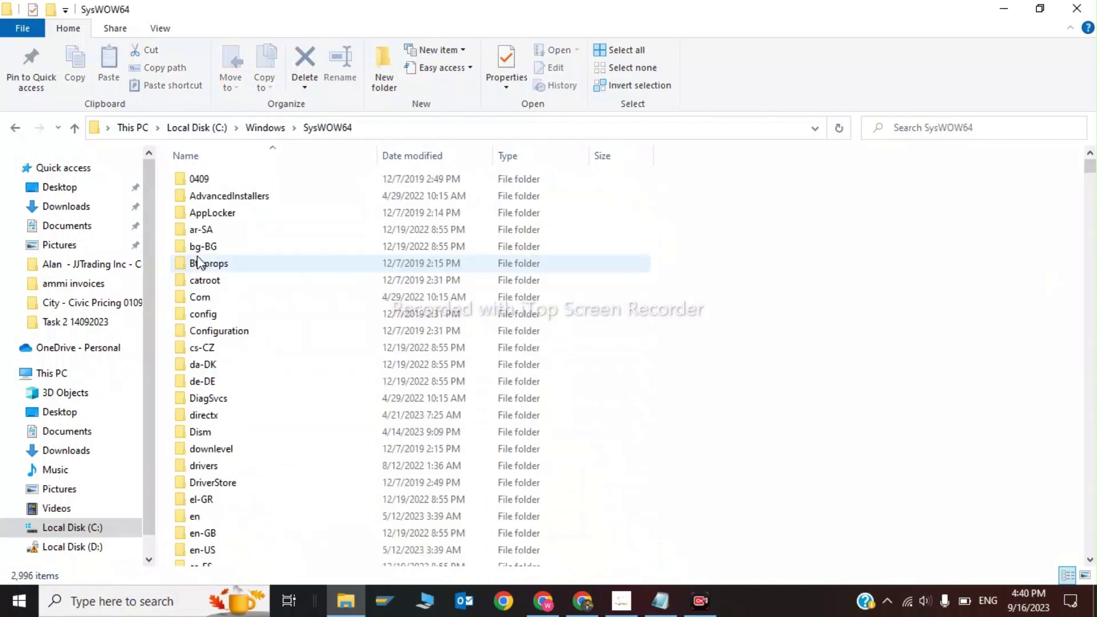
{"action": "right_click", "coordinate": [760, 238]}
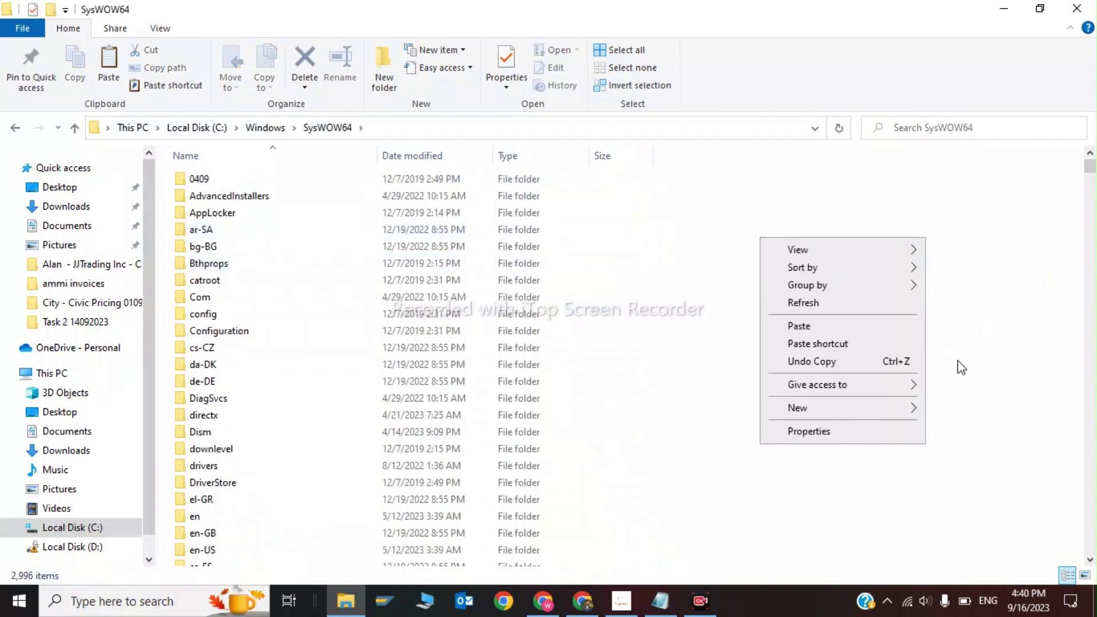
{"action": "left_click", "coordinate": [851, 327]}
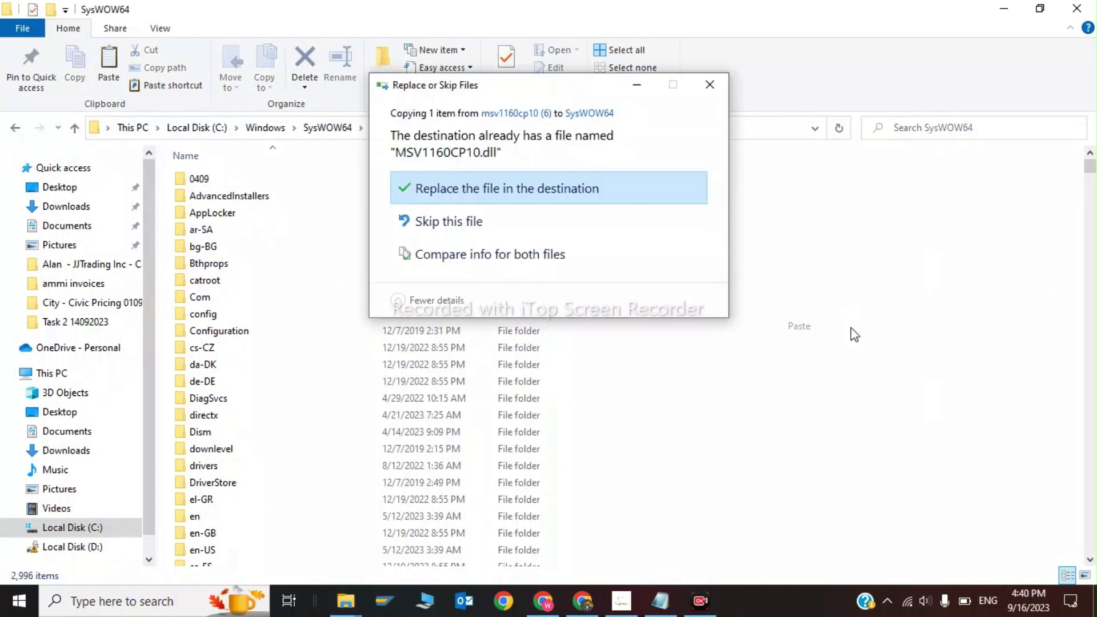
{"action": "left_click", "coordinate": [517, 190]}
{"action": "left_click", "coordinate": [517, 192]}
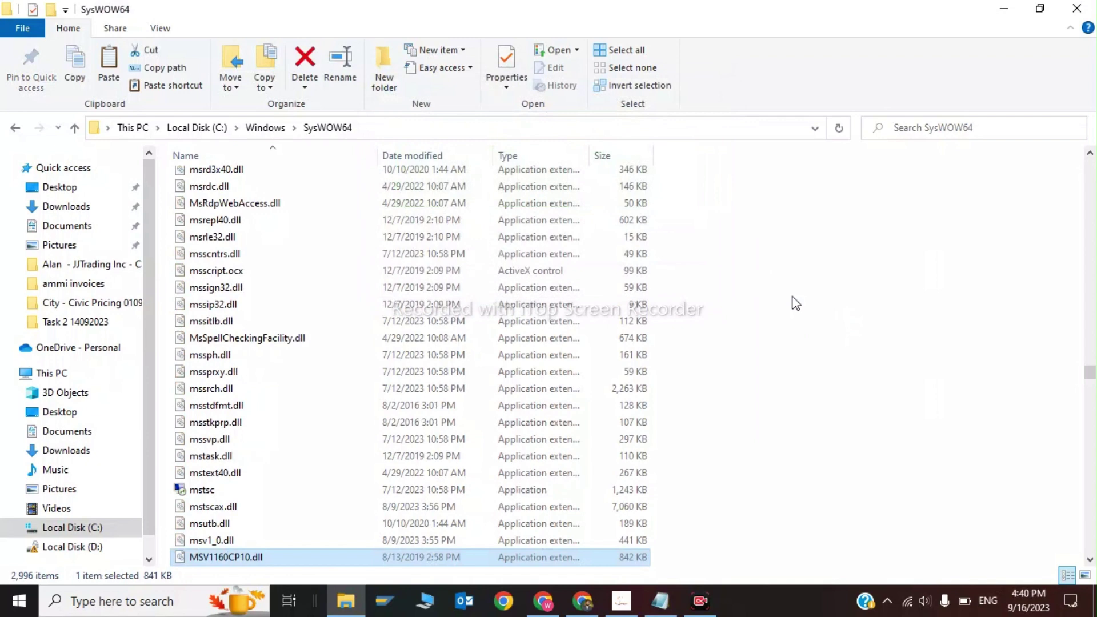
{"action": "key", "text": "alt+Tab"}
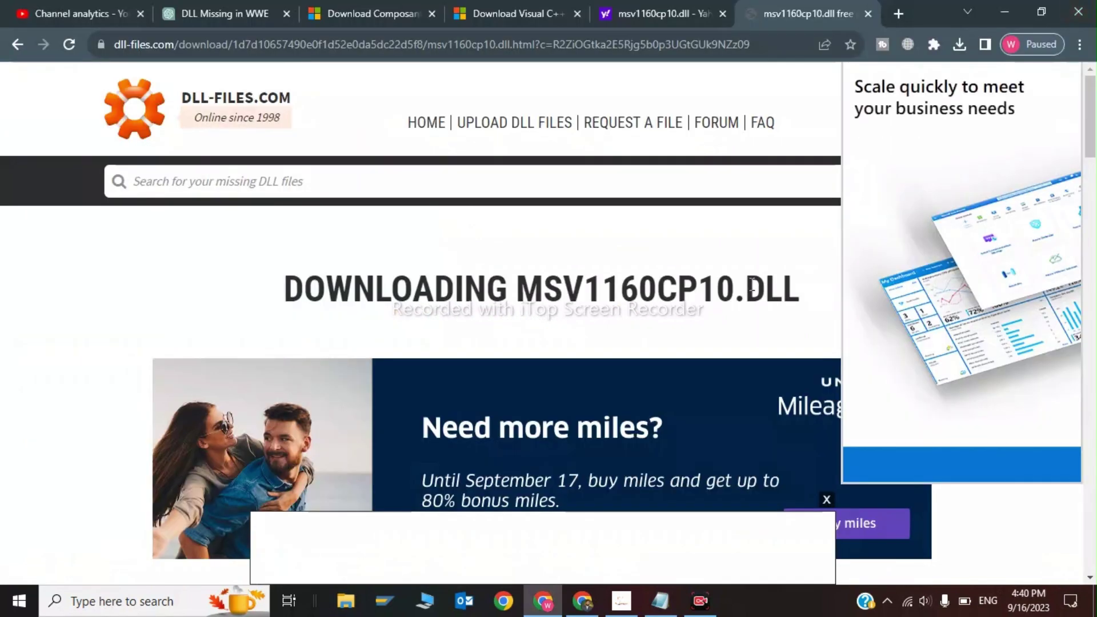
Revisit the Visual C++ and French DirectX download tabs, then minimize Chrome
{"action": "left_click", "coordinate": [539, 11]}
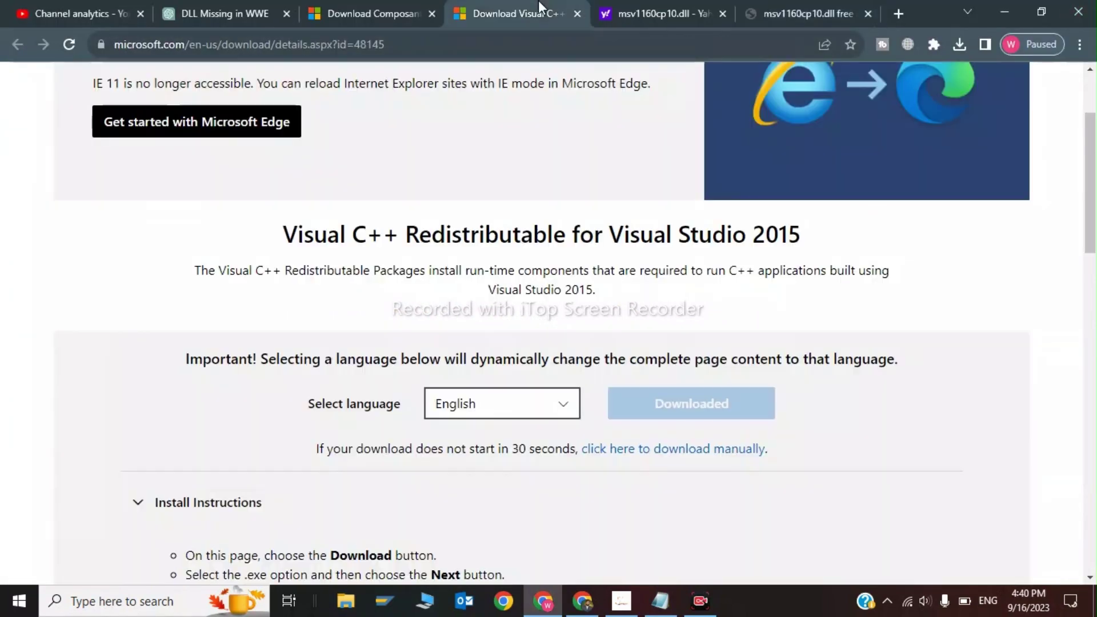
{"action": "left_click", "coordinate": [407, 11]}
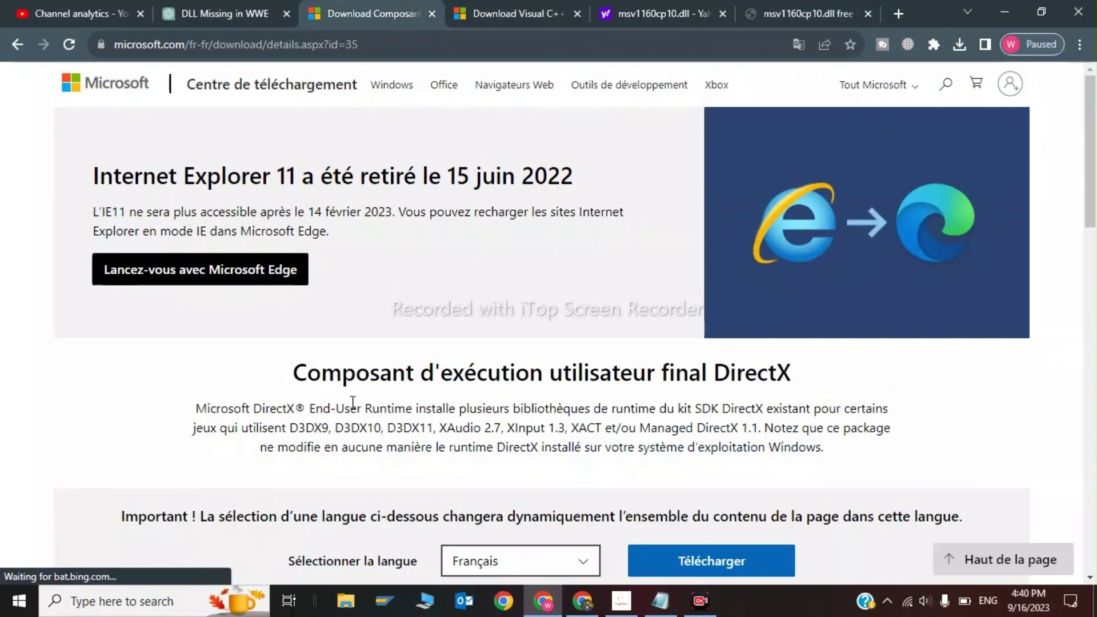
{"action": "left_click", "coordinate": [1008, 7]}
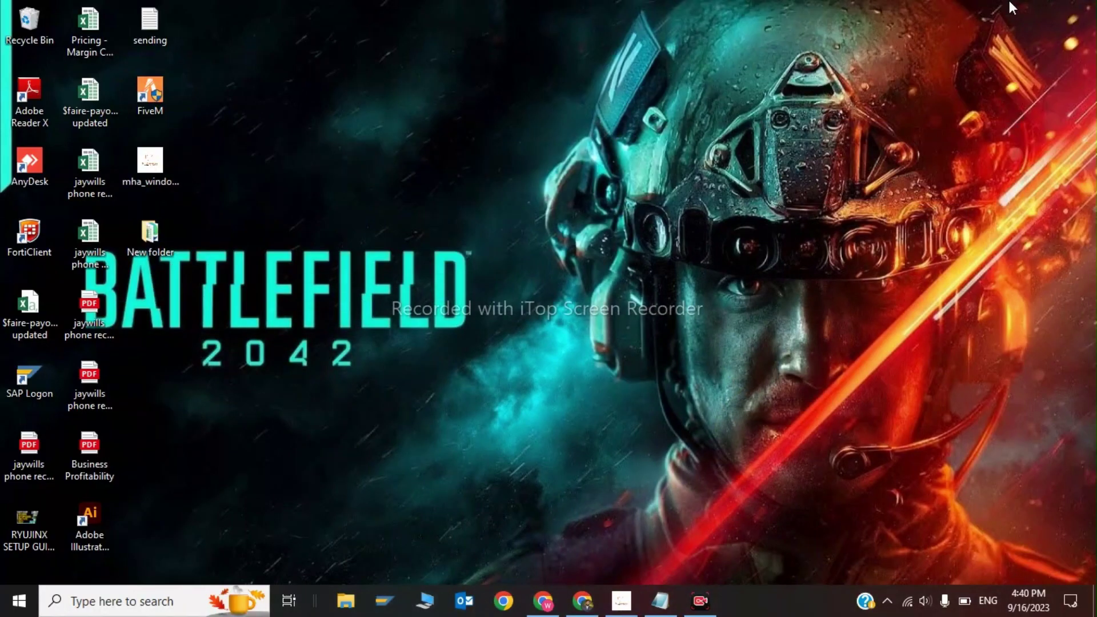